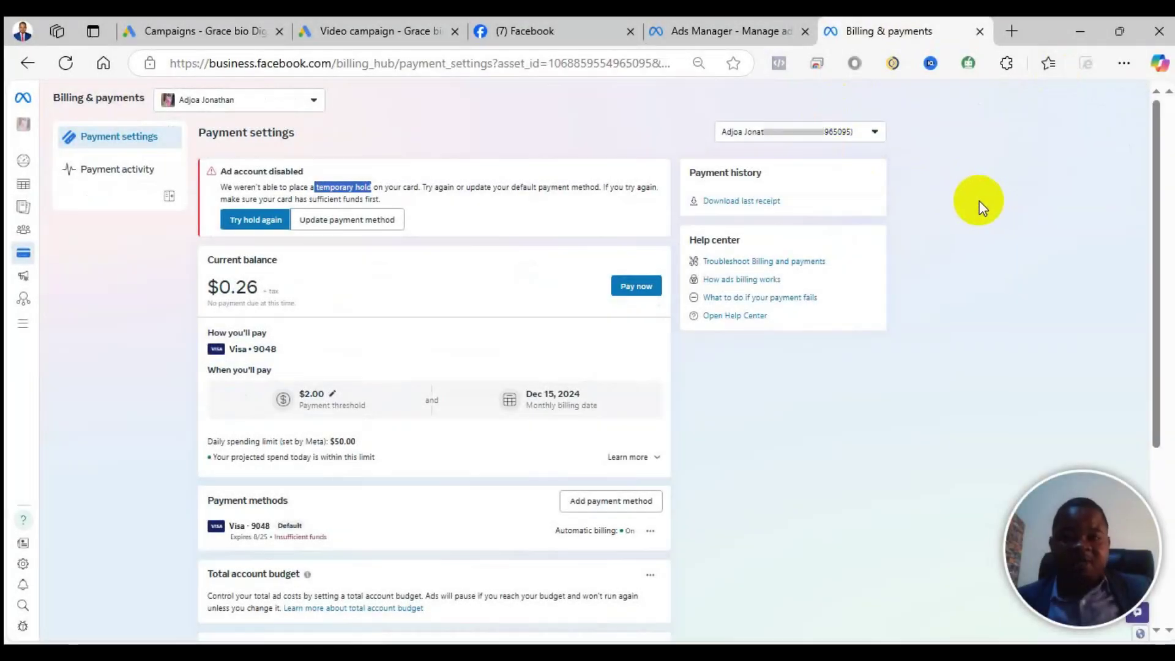
# Deselect the temporary-hold phrase and scroll through the billing page reviewing the disabled-account warning.
pyautogui.click(982, 205)
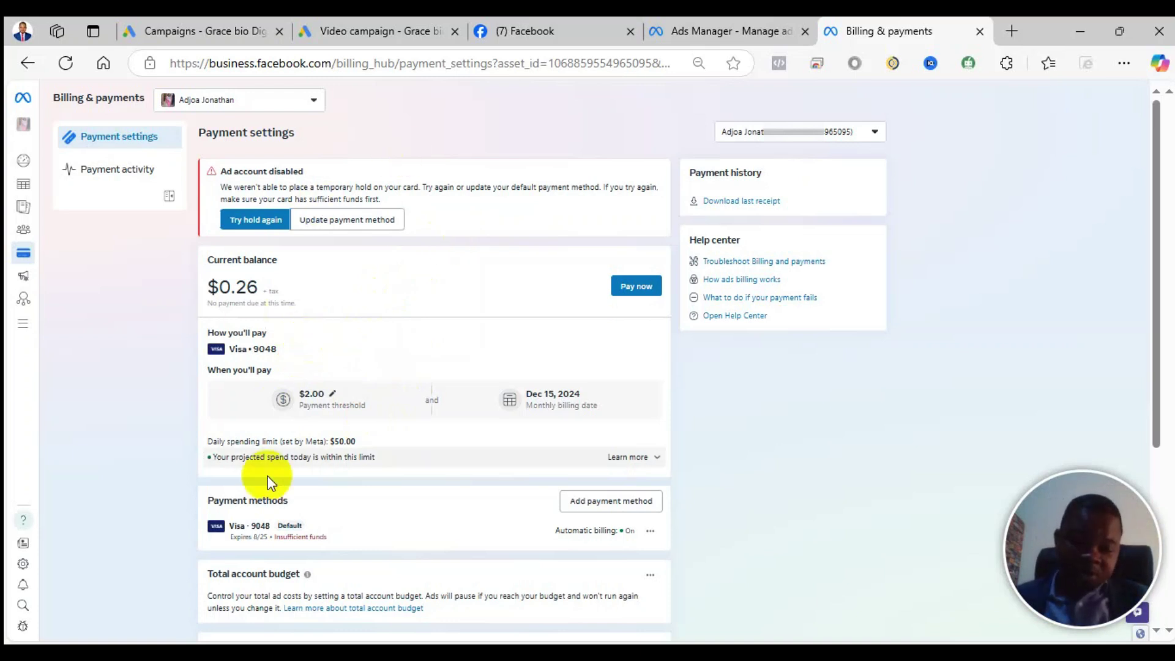
pyautogui.scroll(-1, 319, 383)
pyautogui.scroll(-4, 327, 352)
pyautogui.scroll(4, 343, 290)
pyautogui.scroll(1, 337, 257)
pyautogui.scroll(-4, 333, 294)
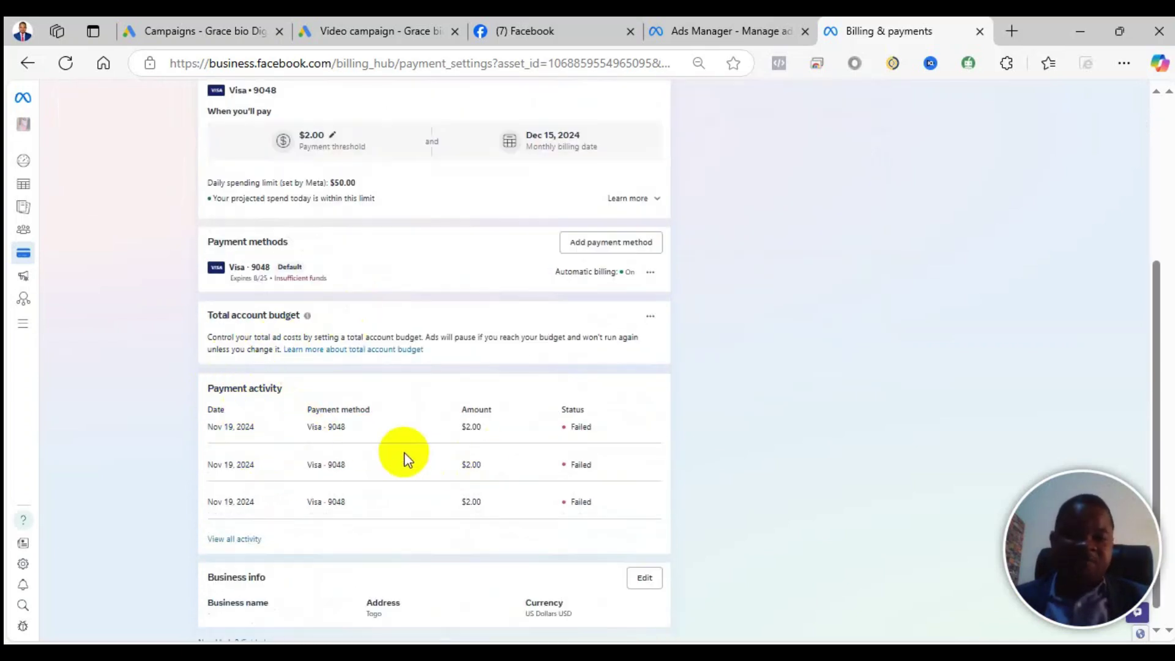
pyautogui.scroll(1, 404, 453)
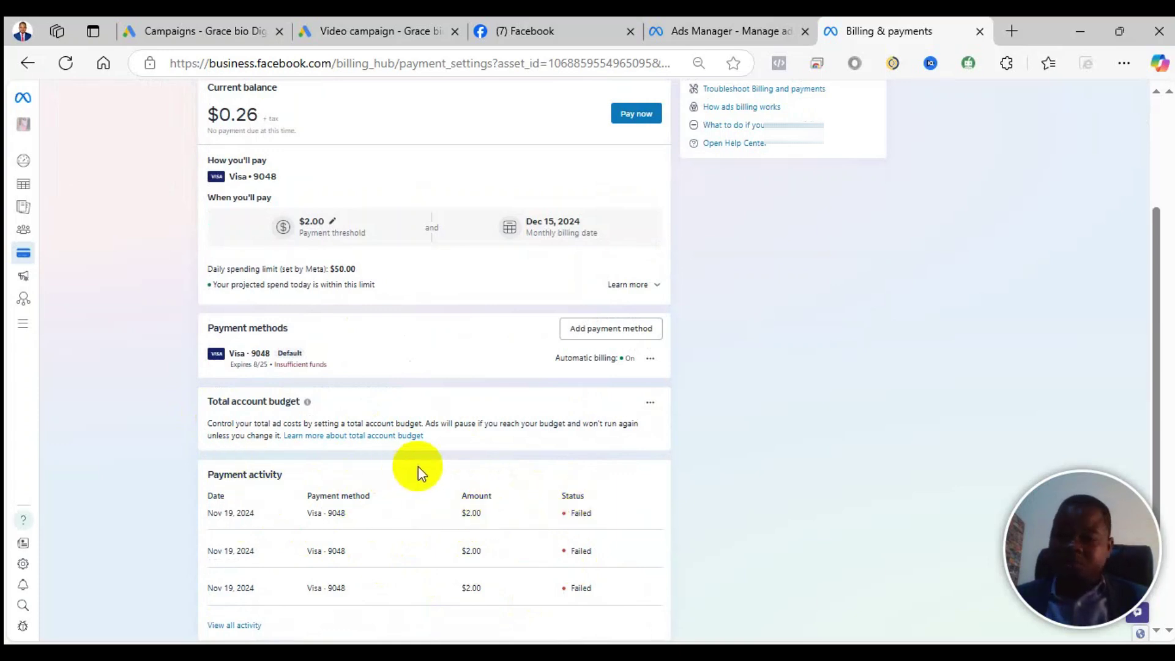
pyautogui.scroll(3, 337, 392)
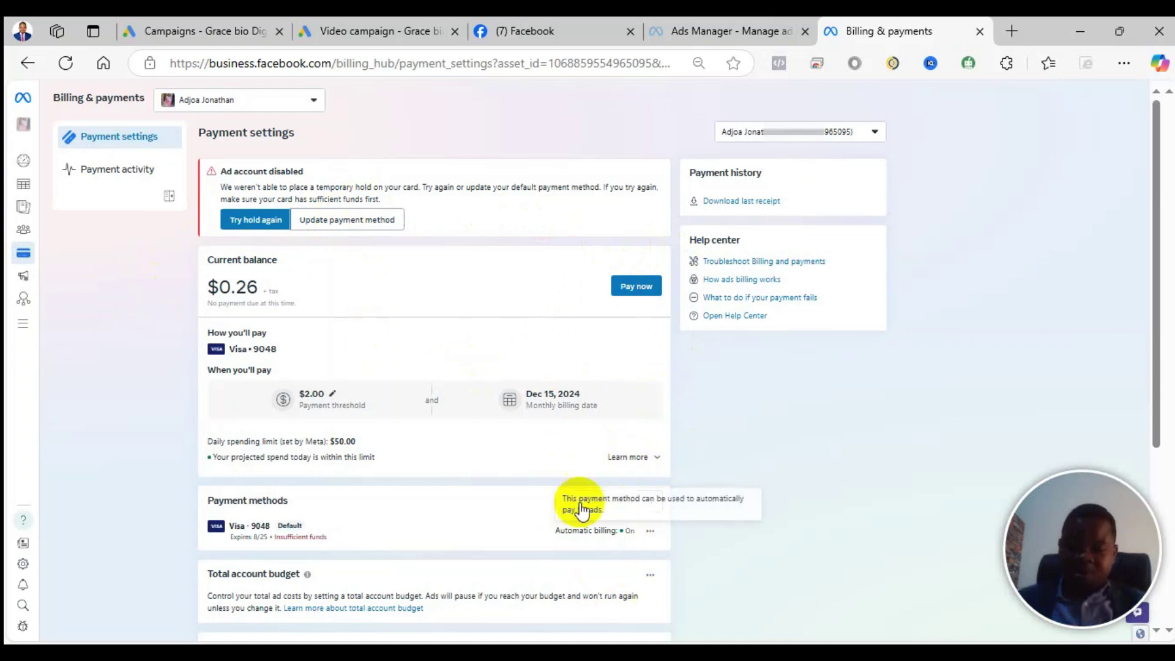
# Glance at the Ads Manager campaigns page, then return to billing payment settings.
pyautogui.click(769, 27)
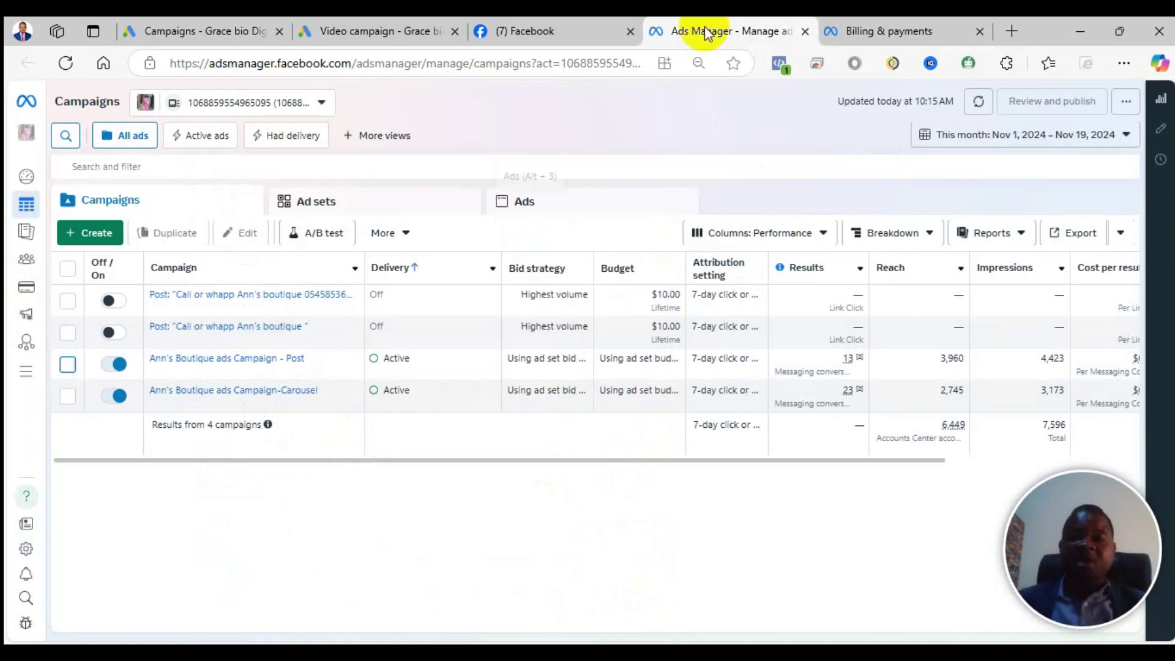
pyautogui.click(876, 24)
pyautogui.scroll(-3, 640, 343)
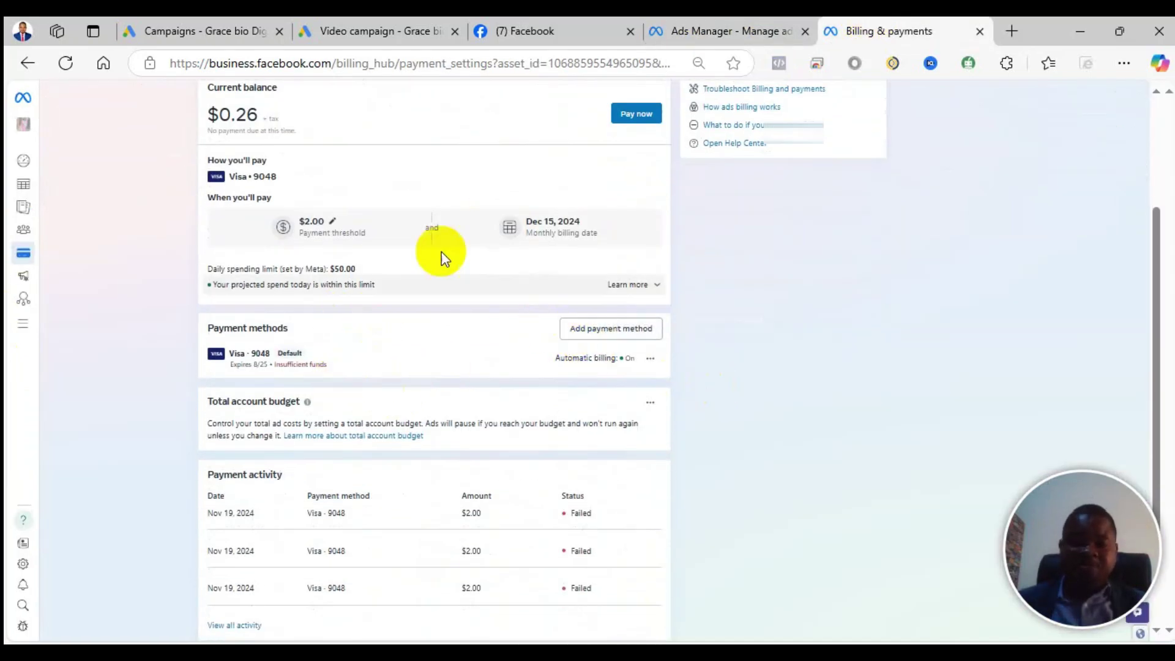
pyautogui.scroll(1, 575, 219)
pyautogui.scroll(2, 575, 213)
pyautogui.scroll(-3, 387, 390)
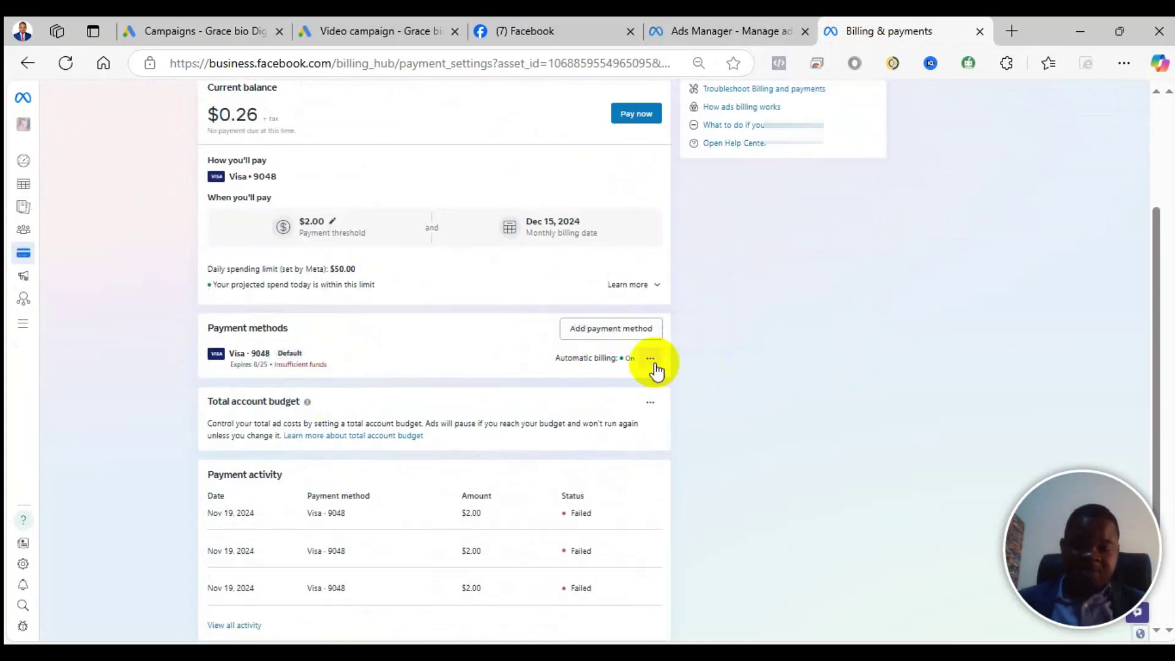
# Inspect the Visa card ending 9048's options and close them without changing anything.
pyautogui.click(652, 359)
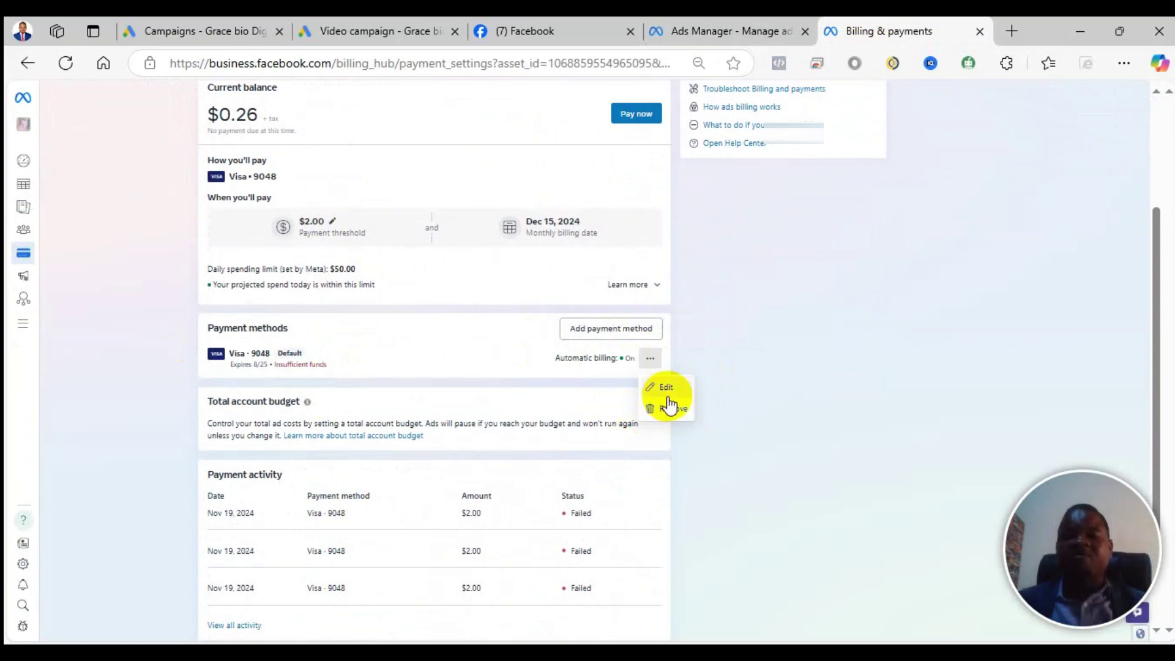
pyautogui.click(794, 314)
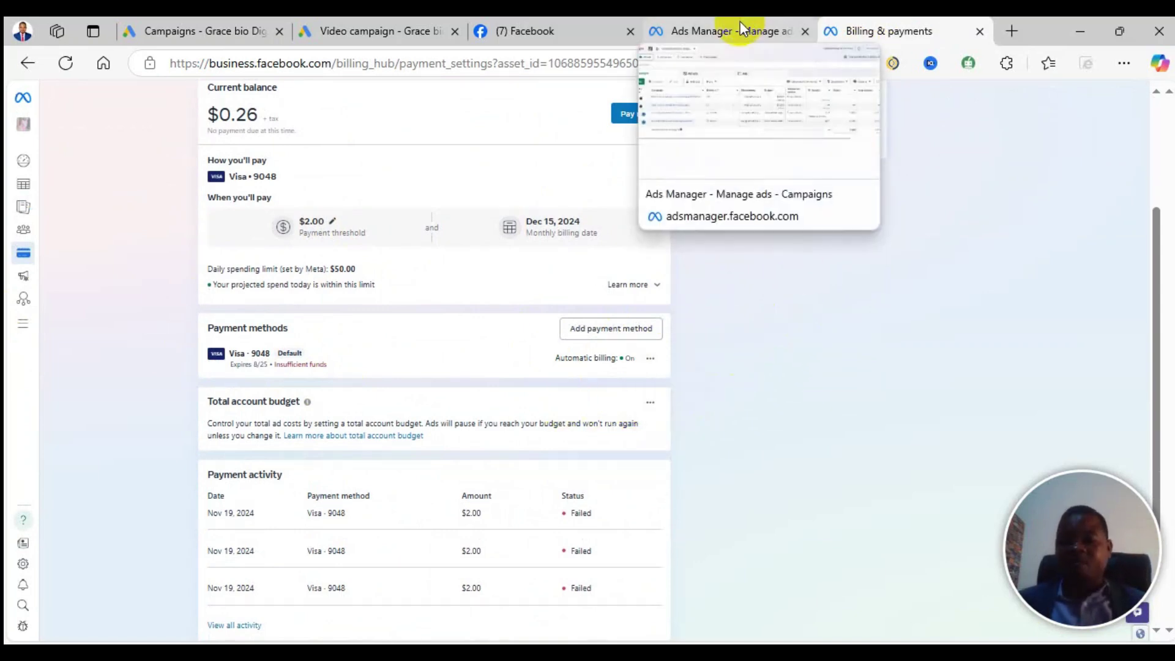
pyautogui.scroll(1, 884, 315)
pyautogui.scroll(2, 884, 315)
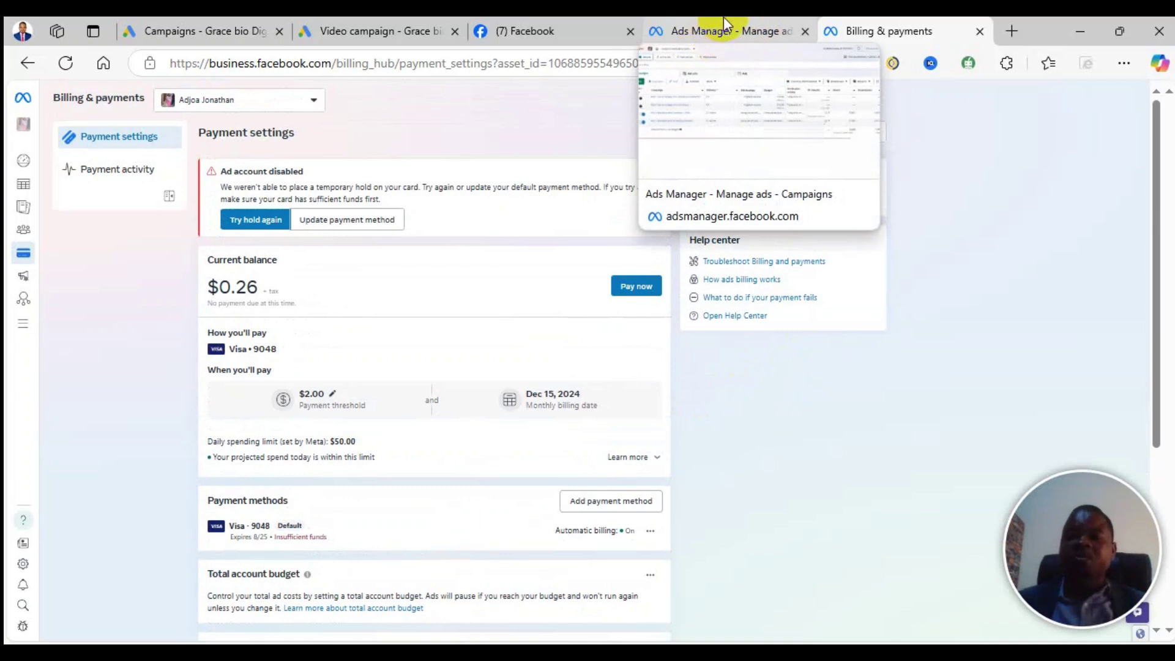
pyautogui.scroll(-4, 496, 233)
pyautogui.scroll(3, 495, 232)
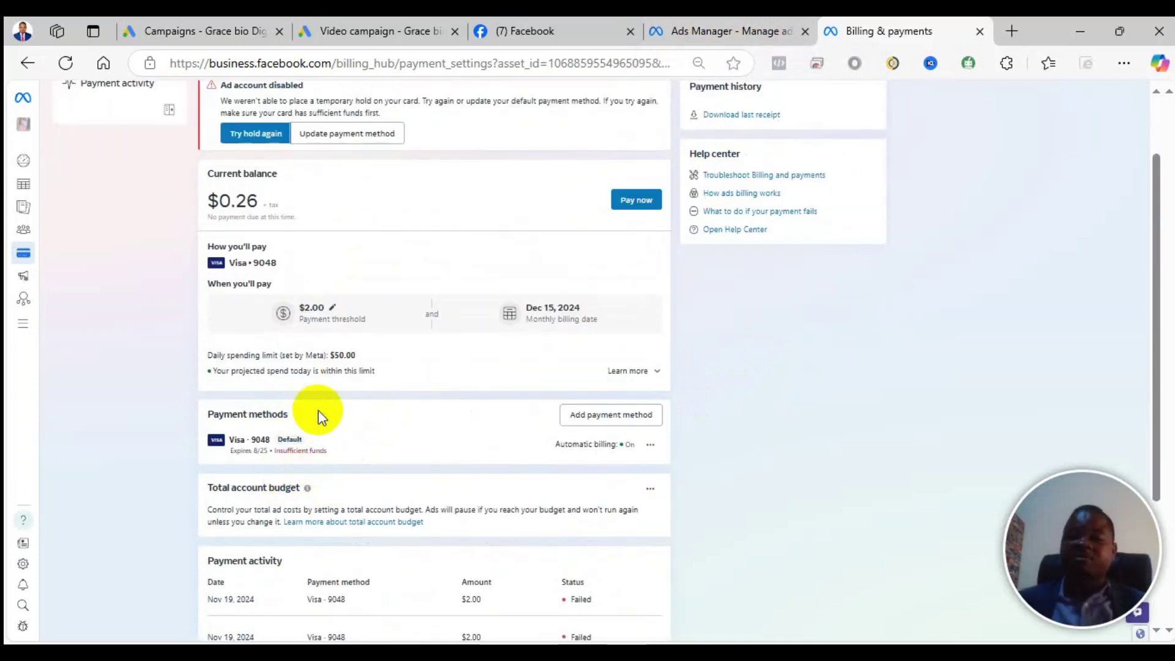
pyautogui.scroll(2, 258, 161)
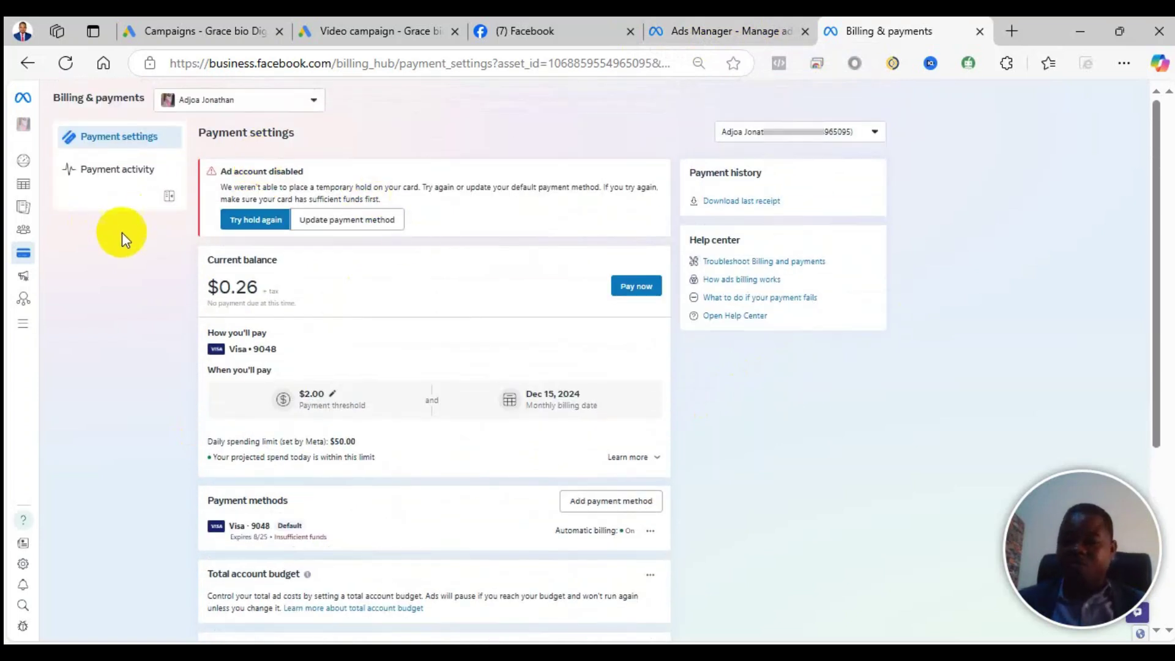